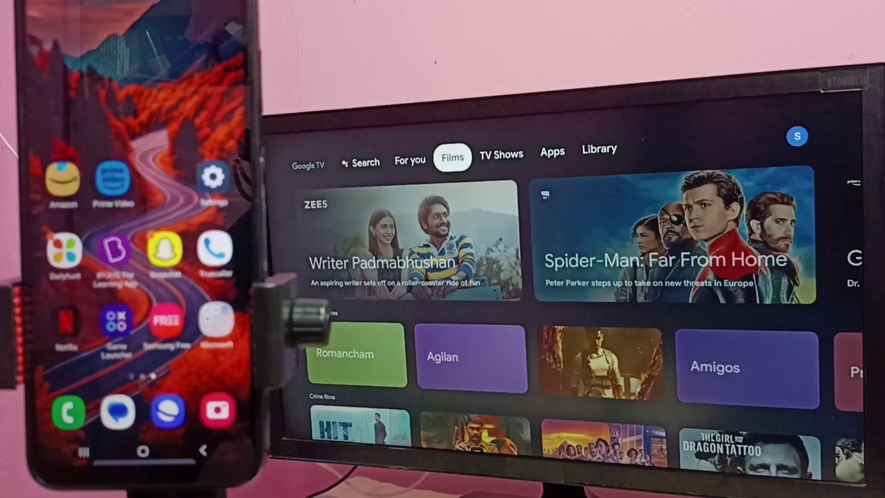
key(Right)
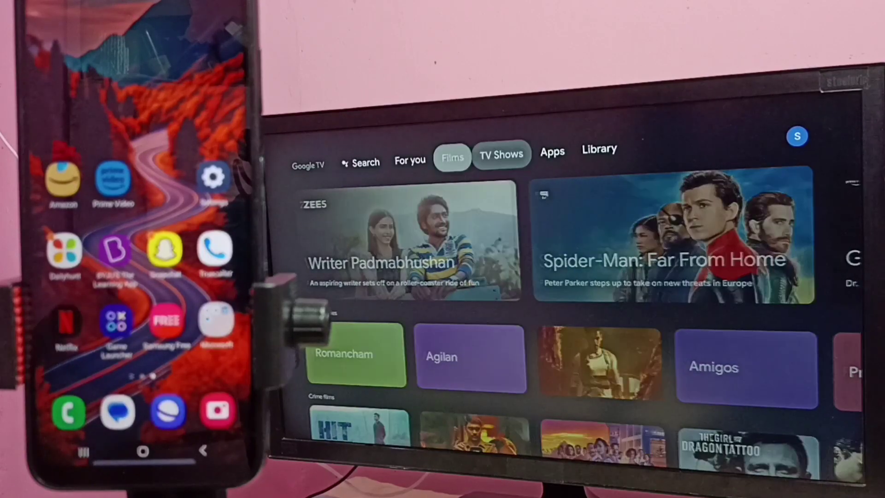
key(Right)
key(Right)
key(Right)
key(Return)
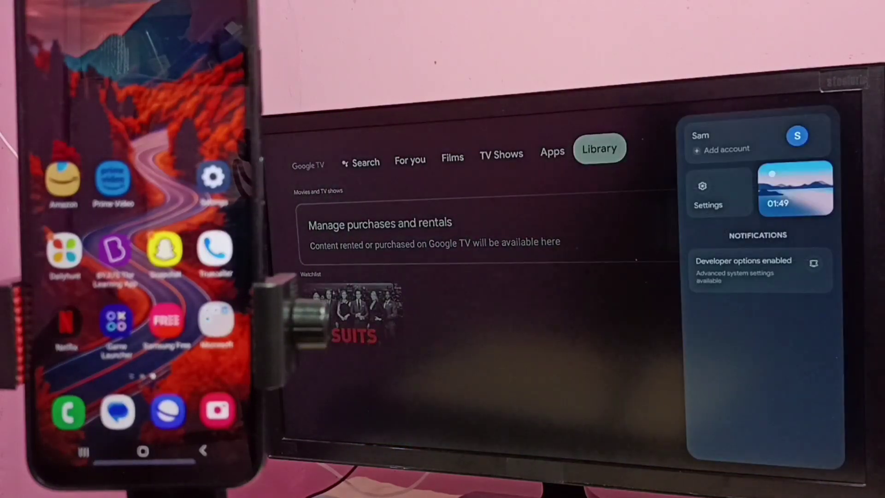
key(Left)
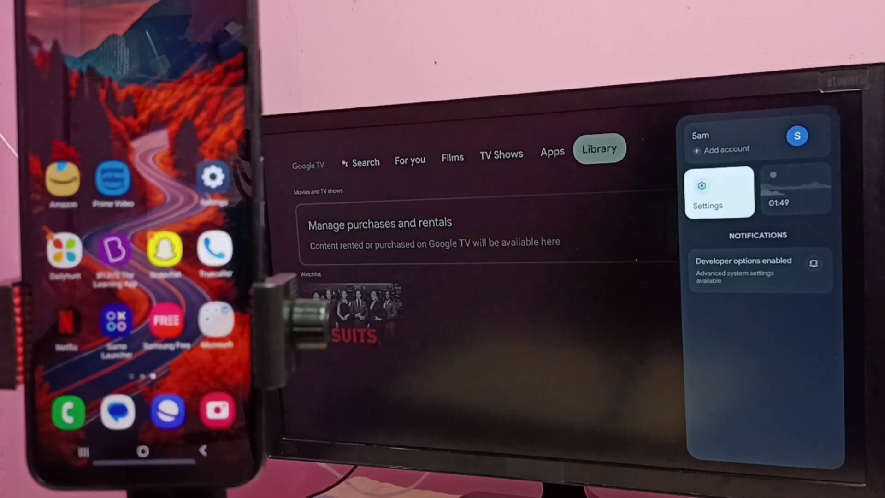
key(Return)
key(Down)
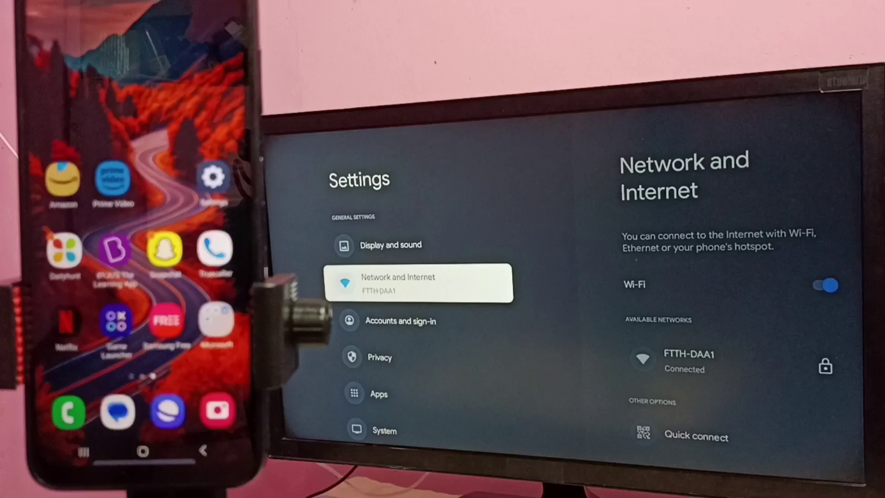
key(Return)
key(Down)
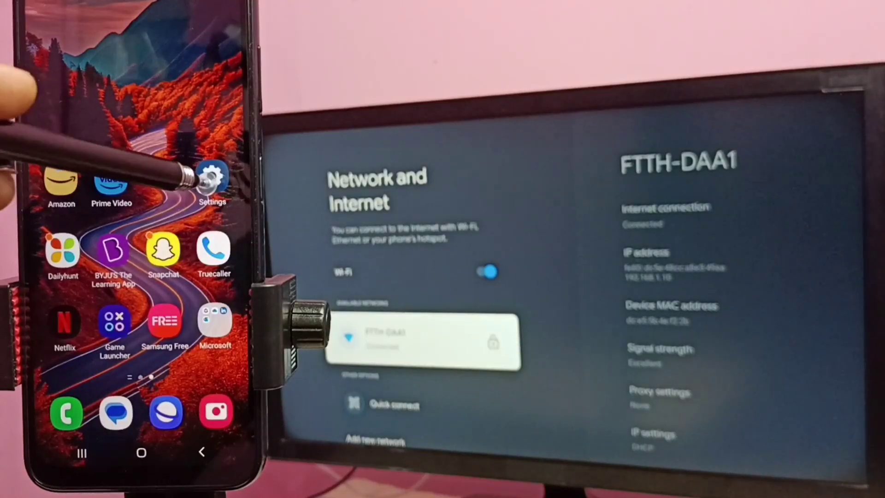
- Open the phone's Settings > Connections > Wi-Fi to see its connected network
click(209, 176)
click(93, 290)
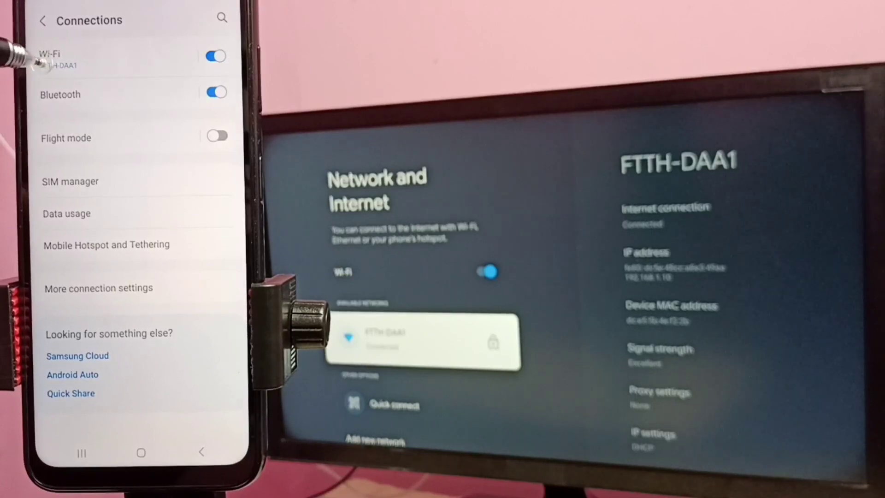
click(48, 55)
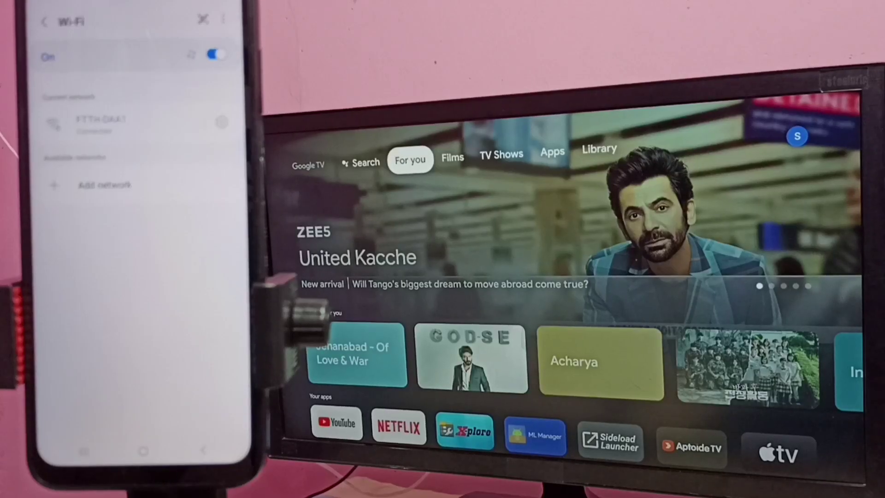
- Open the System category of Google TV Settings from the profile panel
key(Right)
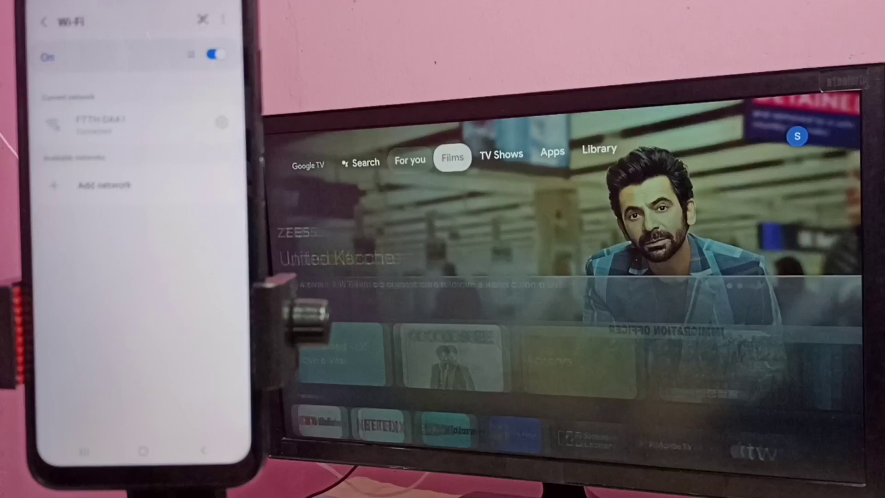
key(Right)
key(Right)
key(Right)
key(Right)
key(Return)
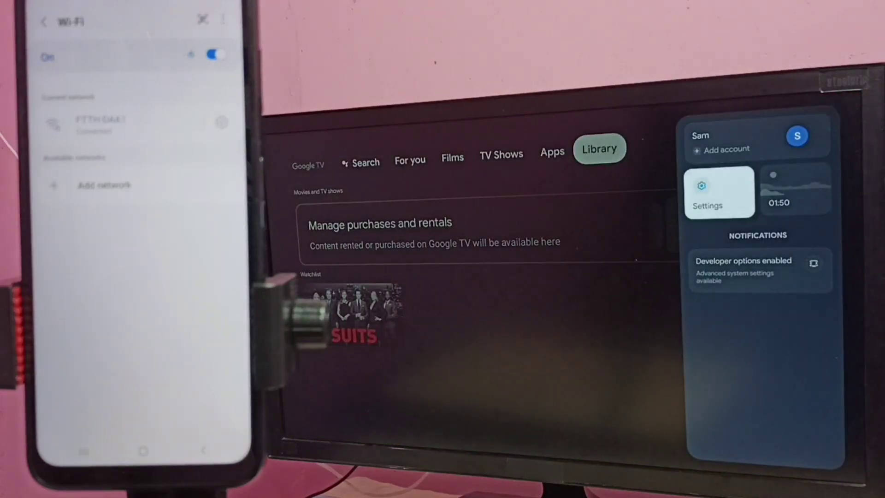
key(Return)
key(Down)
key(Down)
key(Down)
key(Down)
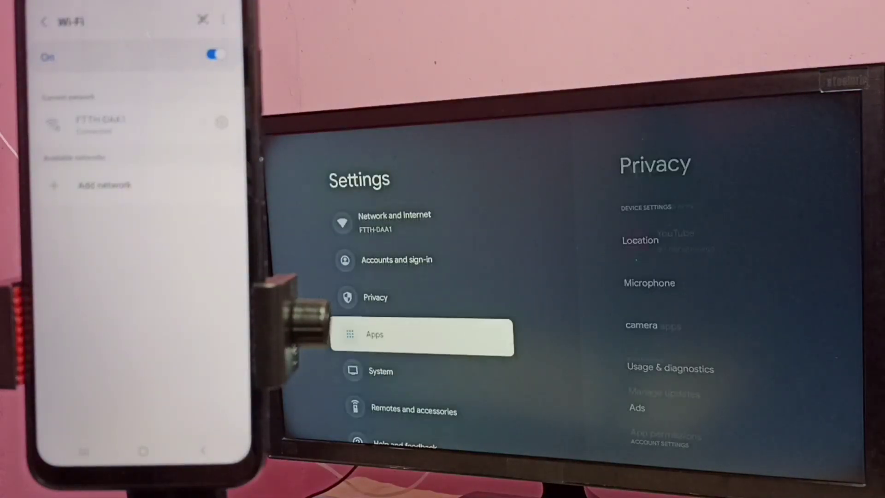
key(Down)
key(Down)
key(Up)
key(Return)
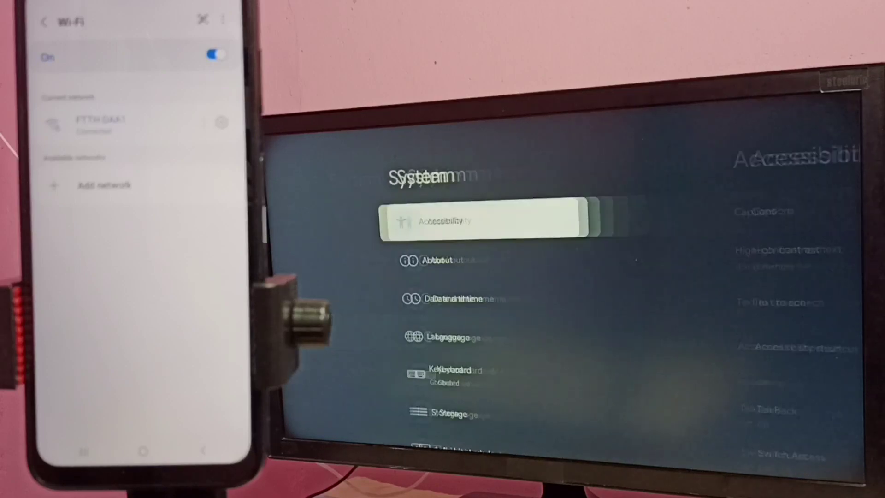
- Open Cast settings and select Always for letting others control cast media
key(Down)
key(Down)
key(Down)
key(Down)
key(Down)
key(Down)
key(Down)
key(Down)
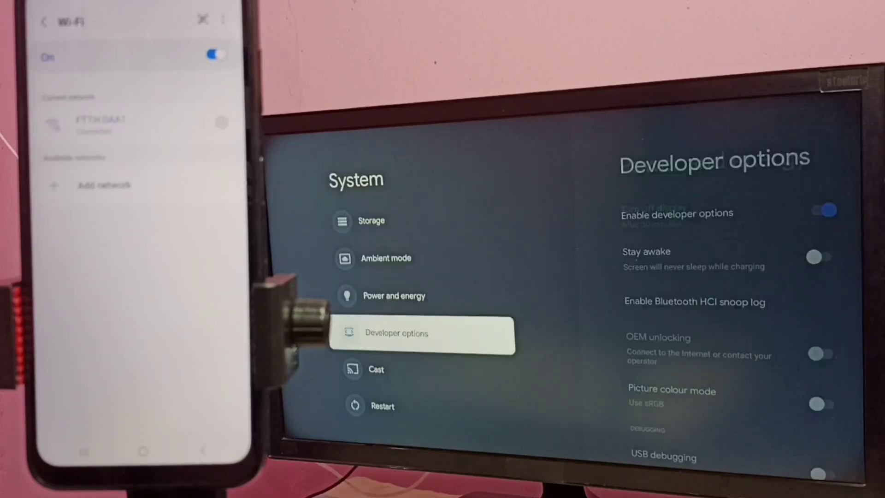
key(Down)
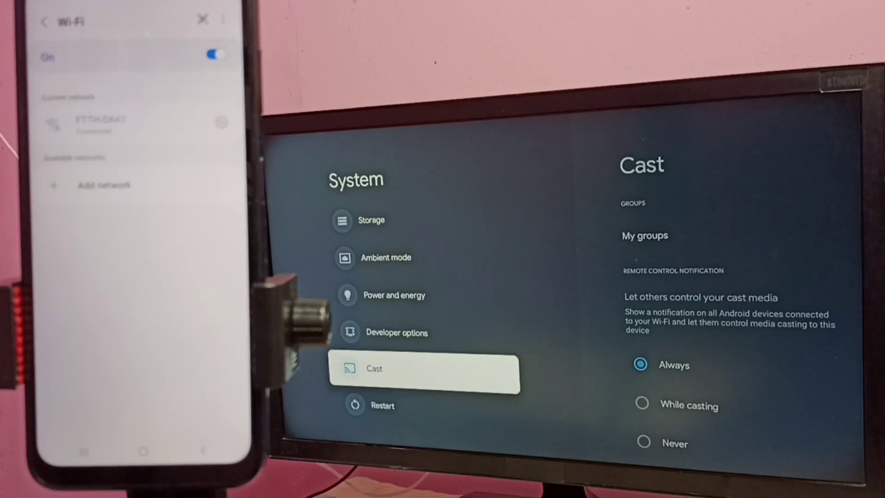
key(Return)
key(Down)
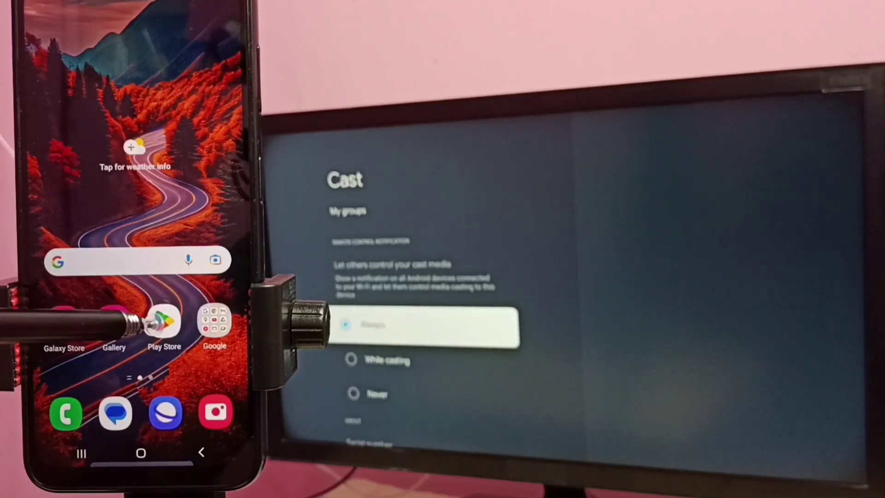
- Launch Google Home from the app drawer, relaunching it until Newhome lists the Google TV
click(160, 322)
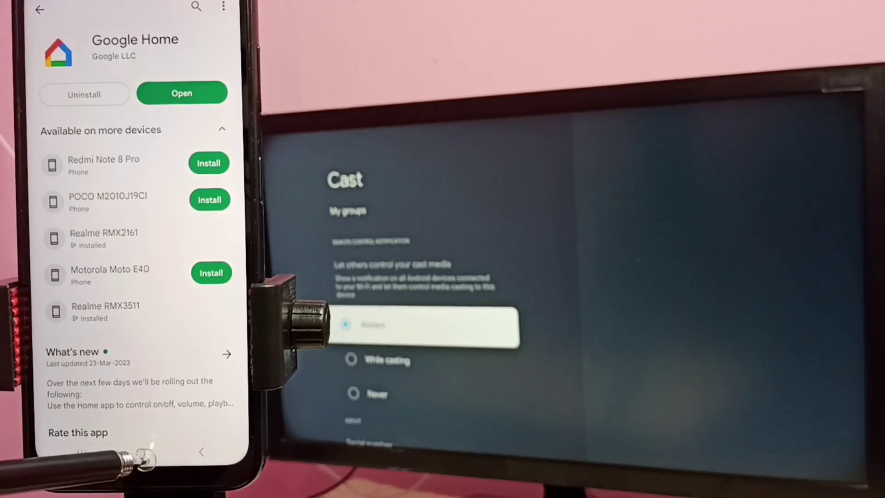
click(142, 453)
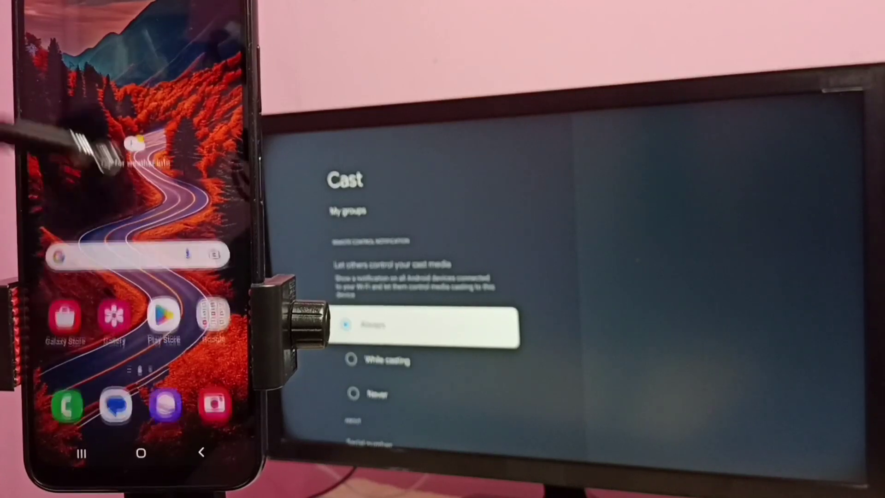
drag(103, 156, 42, 42)
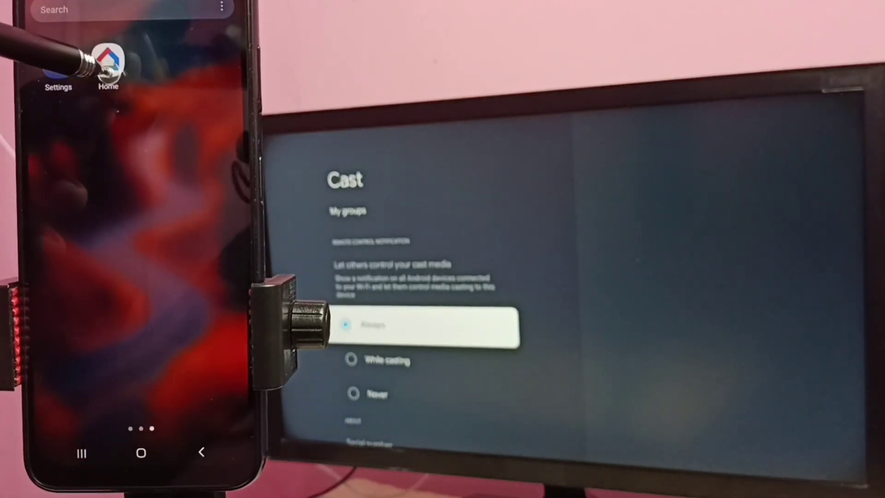
click(107, 64)
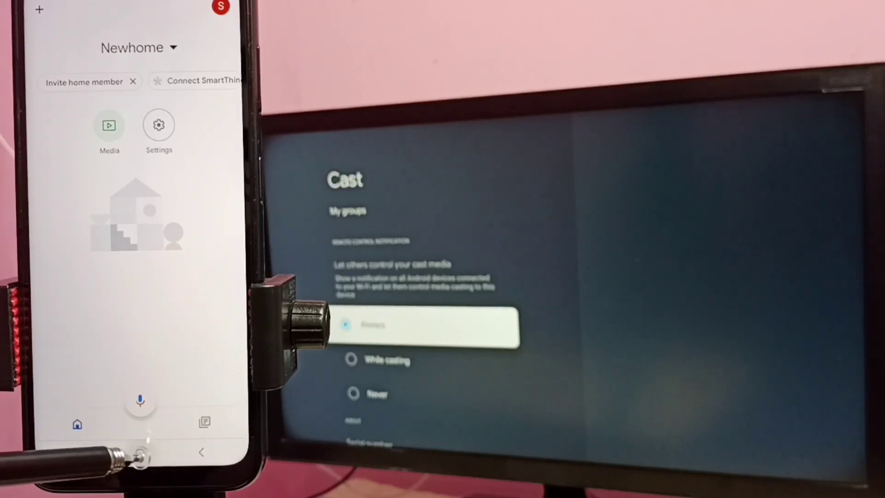
click(140, 453)
drag(128, 198, 103, 69)
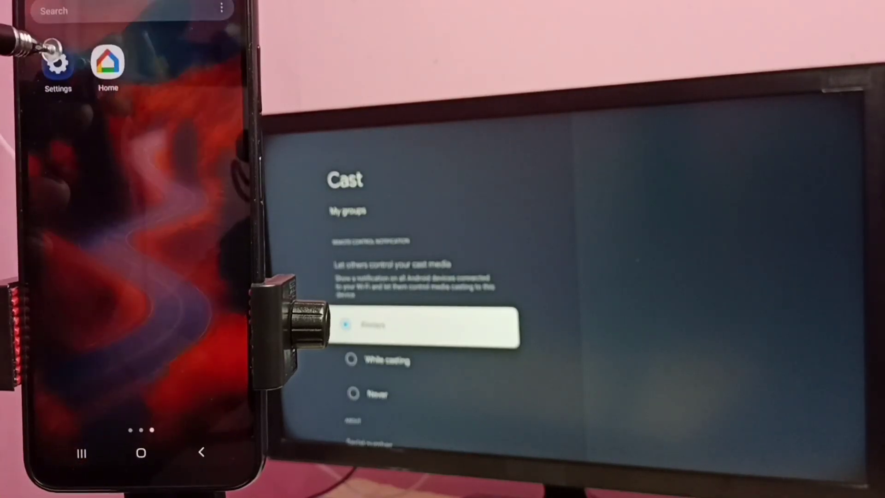
click(105, 62)
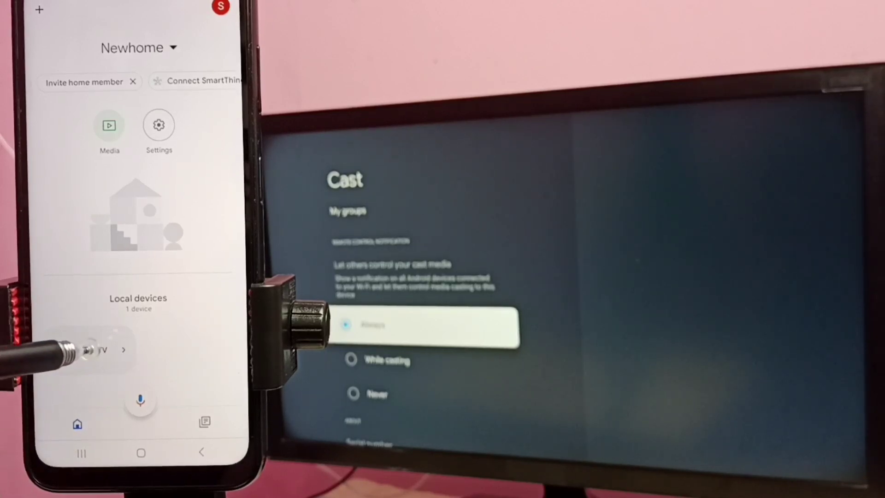
- Mirror the phone to the Google TV via Cast my screen and Start now, then go Home
click(87, 350)
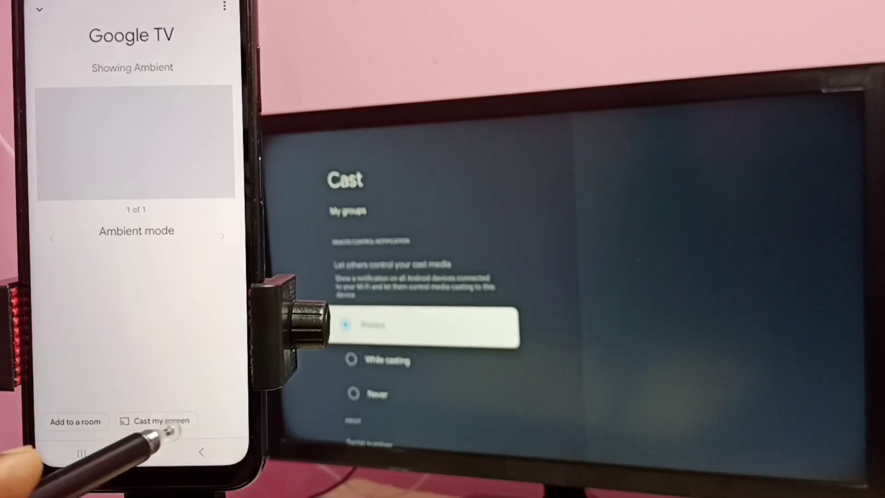
click(156, 420)
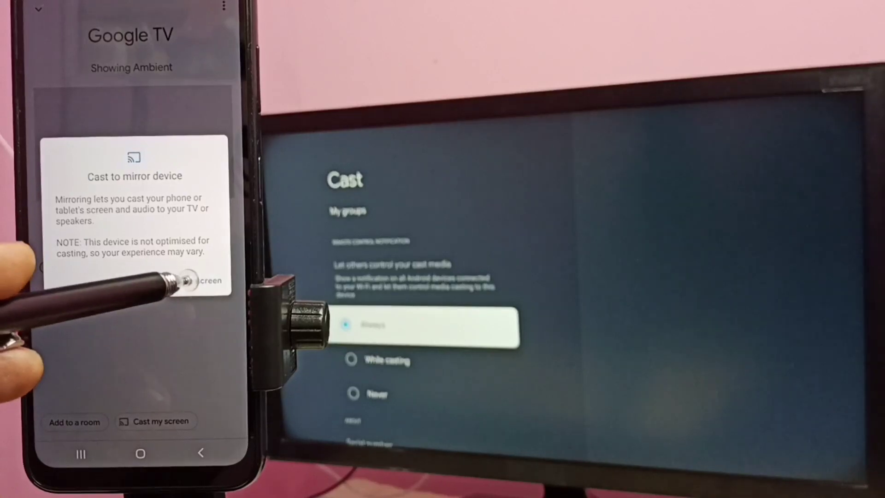
click(186, 280)
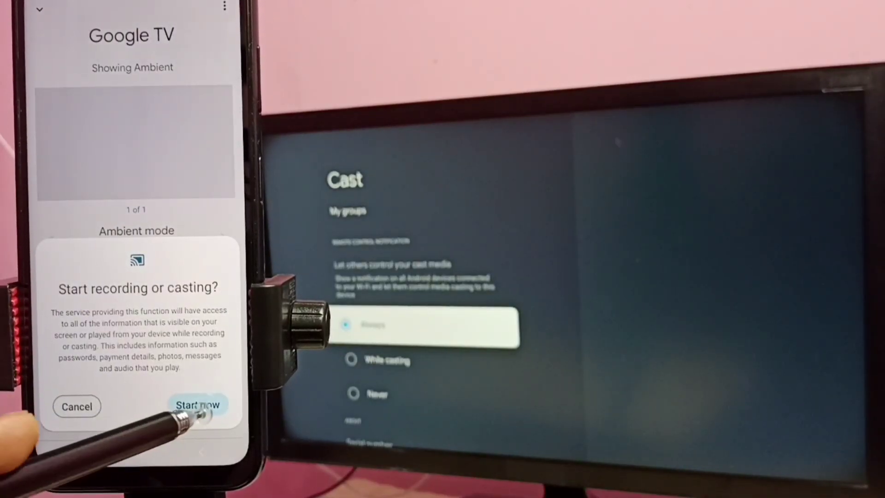
click(199, 407)
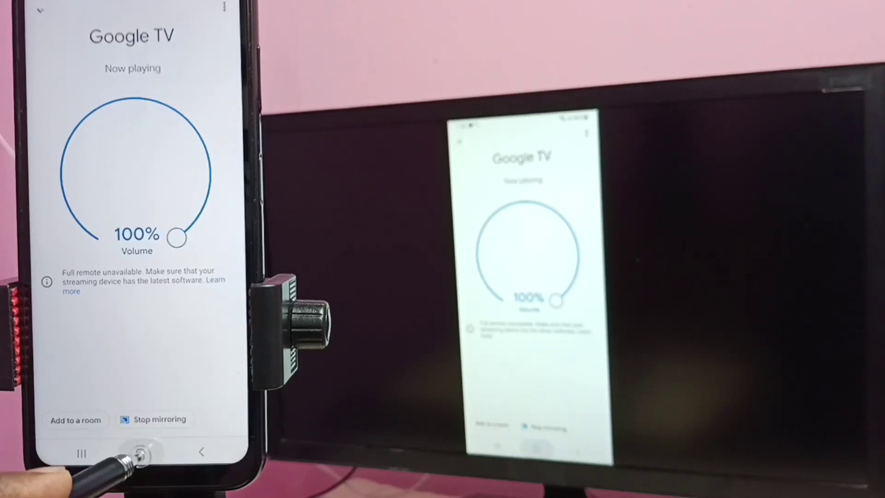
click(136, 454)
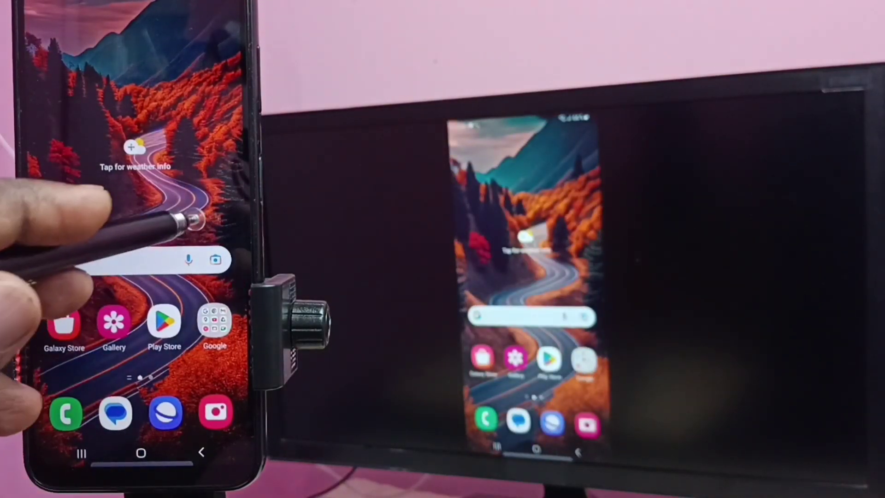
drag(187, 217, 28, 224)
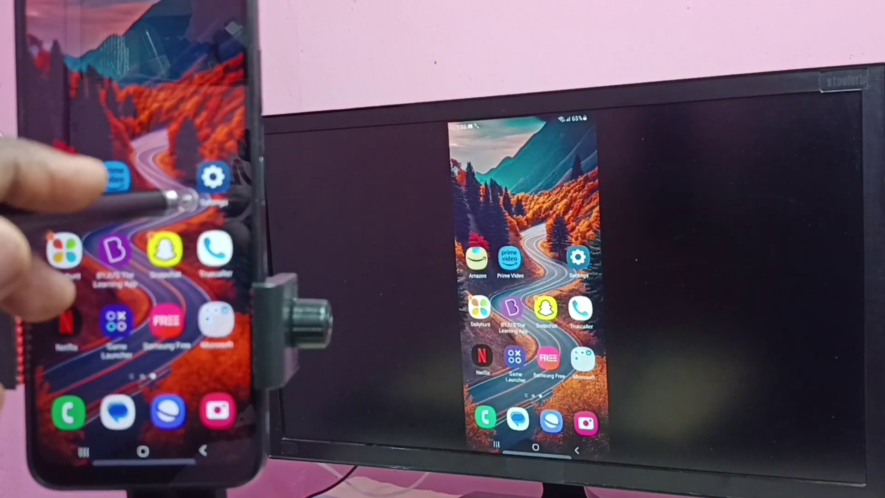
drag(197, 246, 159, 325)
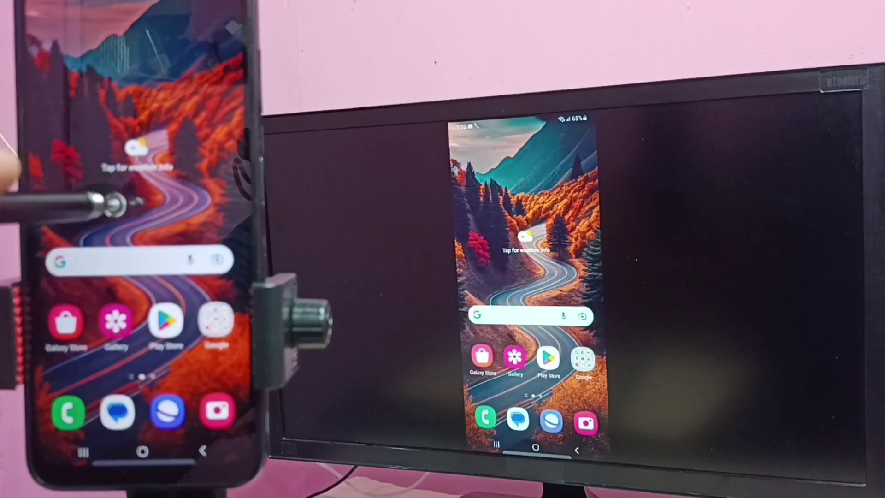
drag(134, 204, 90, 97)
drag(131, 196, 131, 332)
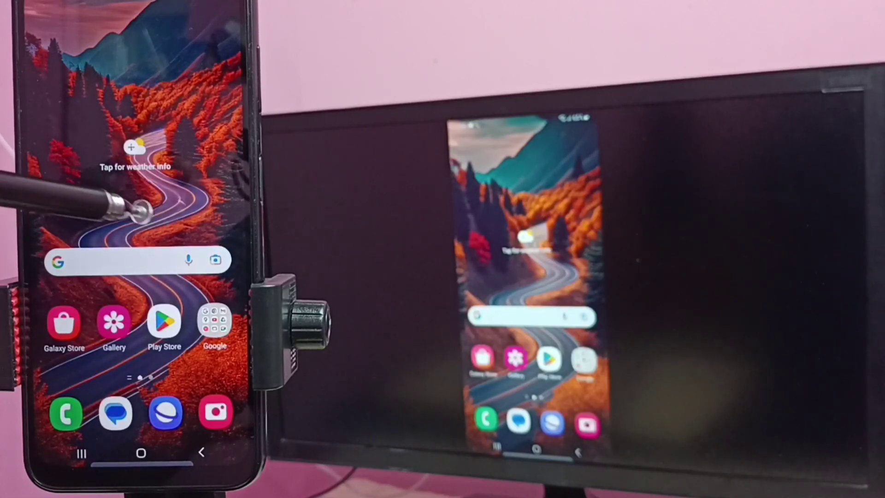
- Reopen Google Home from the app drawer, stop mirroring to the Google TV, and return home
drag(159, 214, 138, 84)
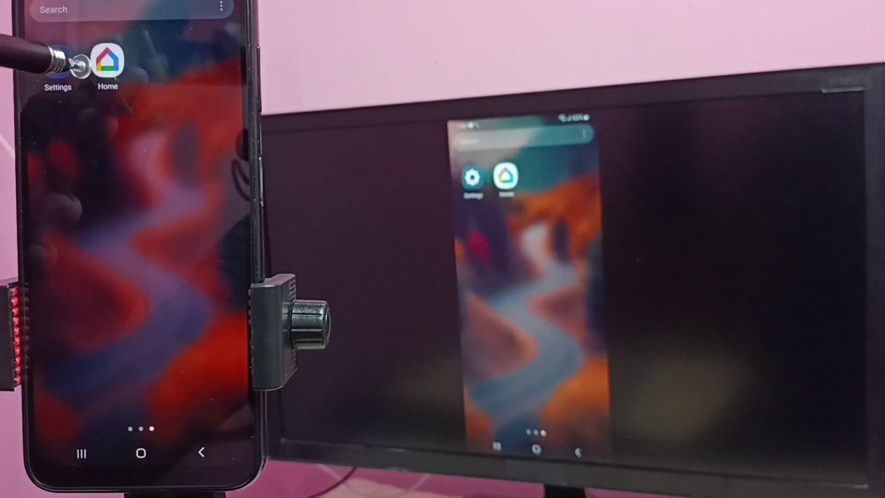
click(104, 60)
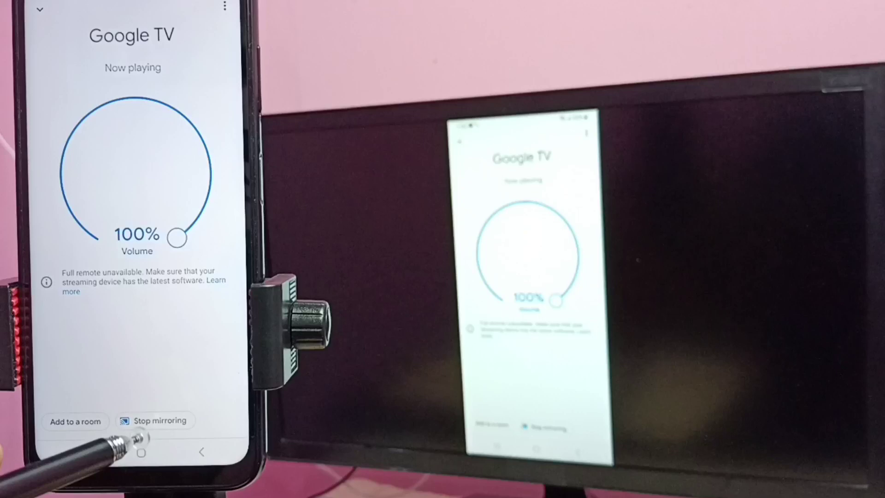
click(159, 420)
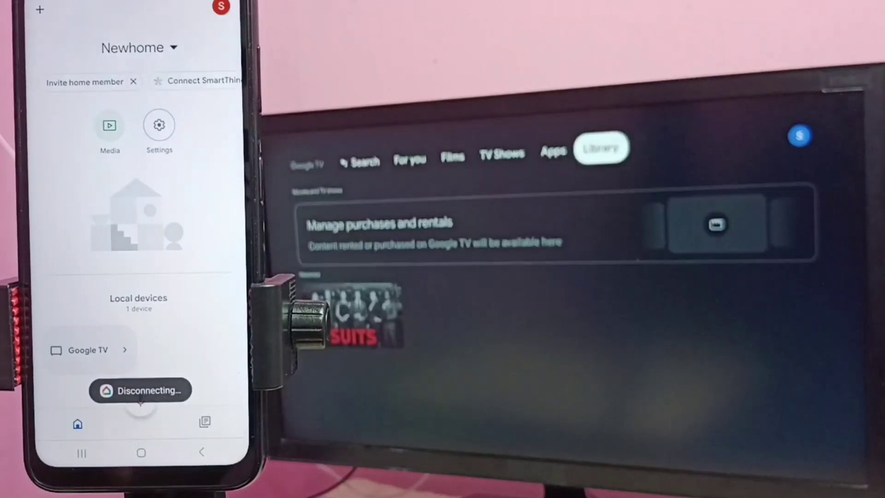
click(139, 454)
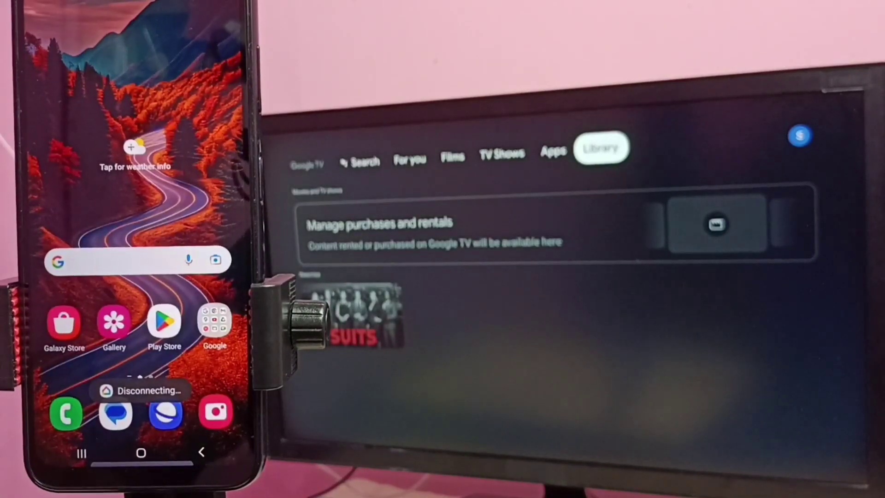